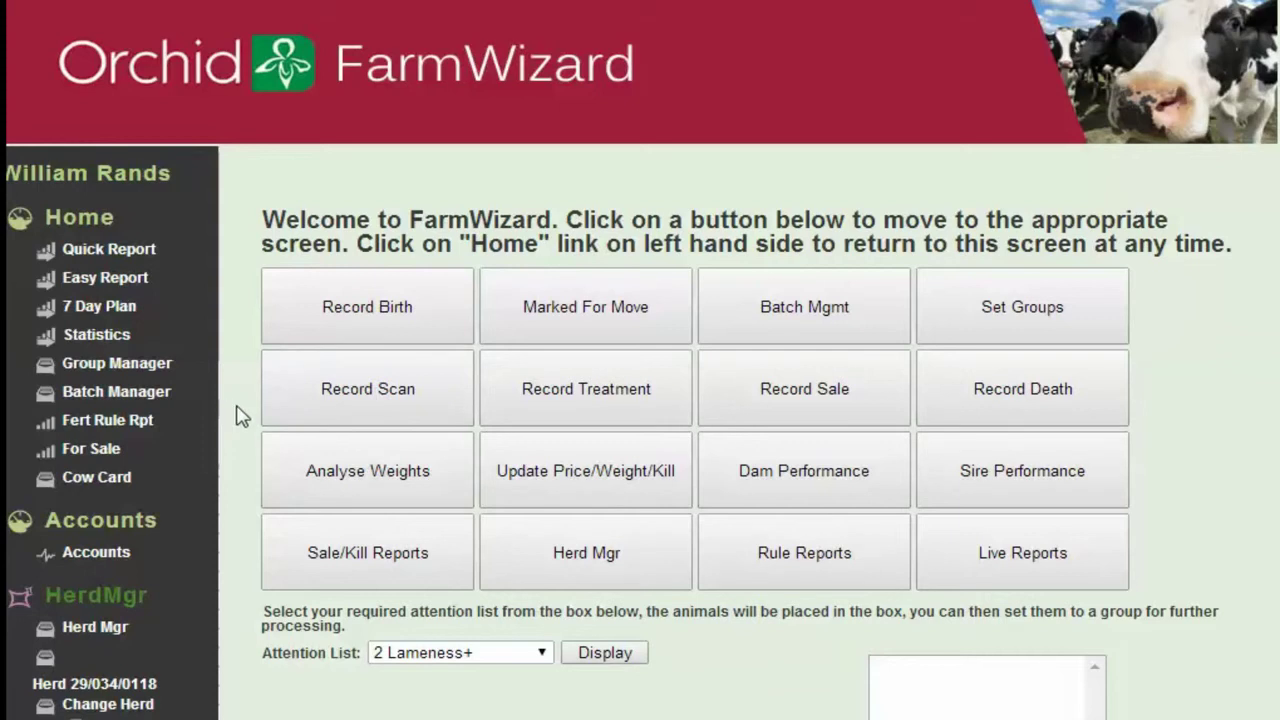
# Open the passport scanning page of the BCMS Interface
pyautogui.scroll(-3, 240, 412)
pyautogui.scroll(-1, 243, 412)
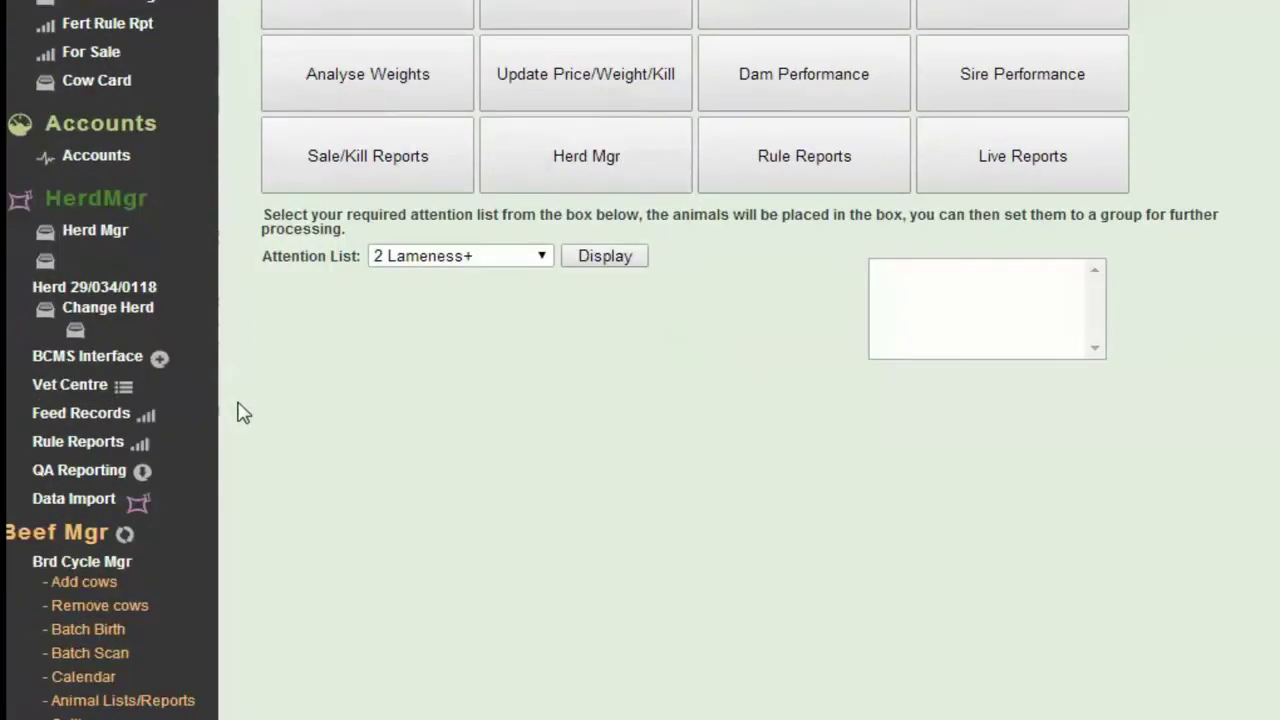
pyautogui.click(100, 358)
pyautogui.scroll(-4, 232, 372)
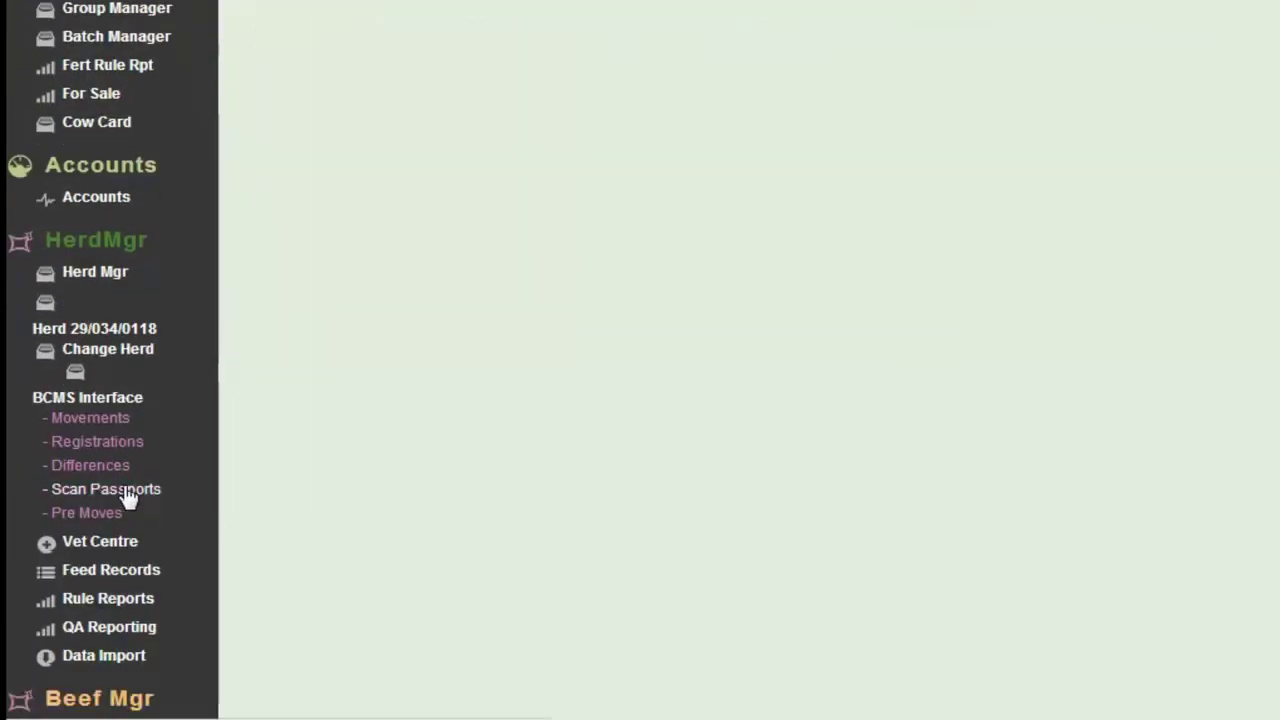
pyautogui.click(125, 497)
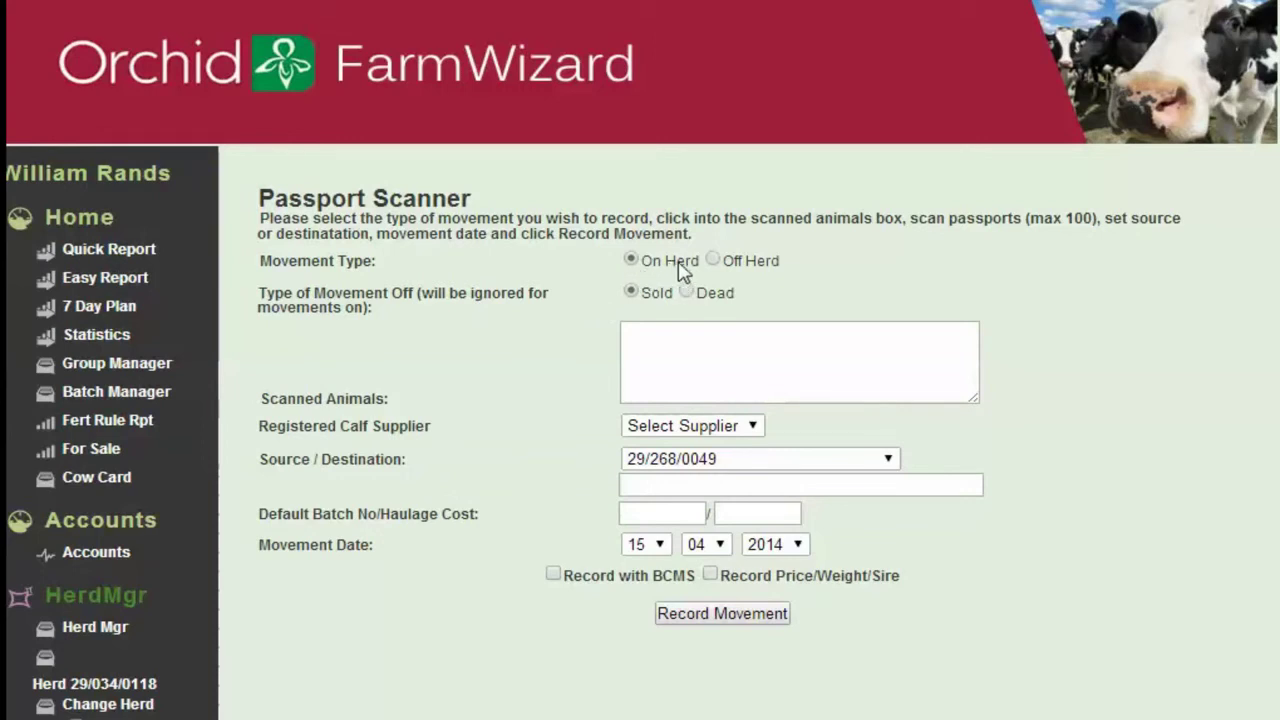
# Set the movement's source/destination to Market and its date to day 15
pyautogui.click(889, 462)
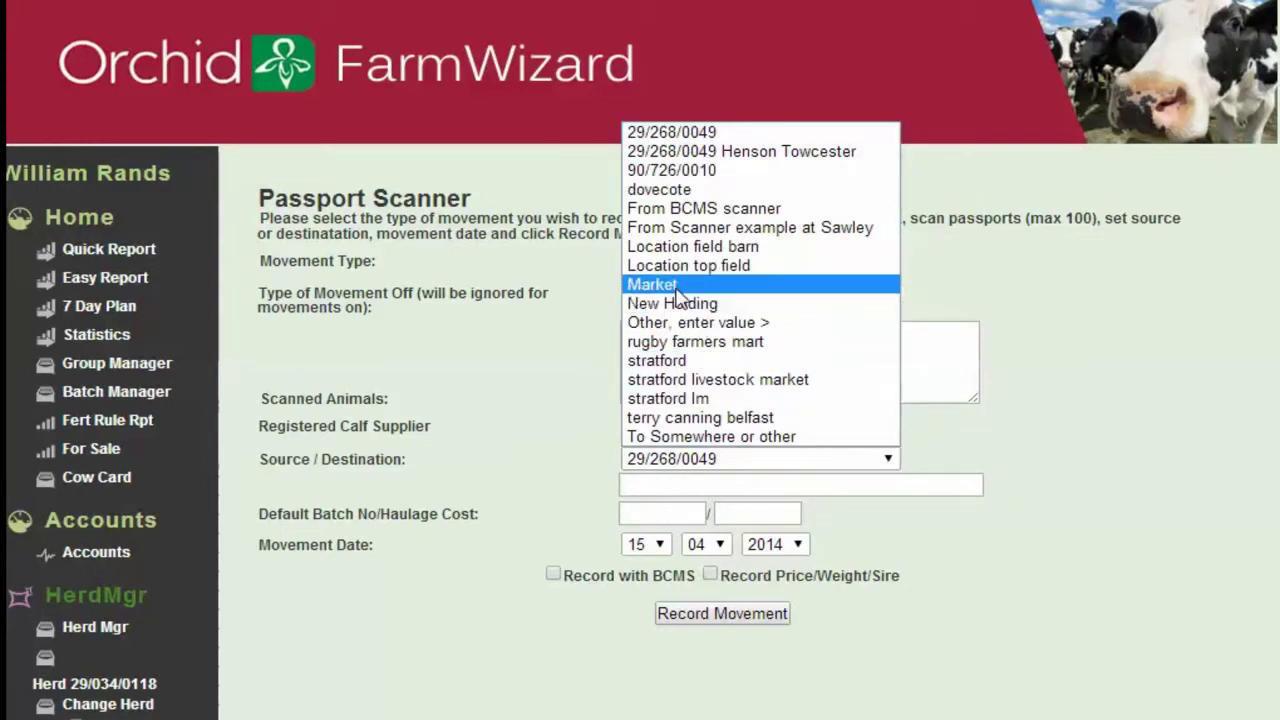
pyautogui.click(678, 283)
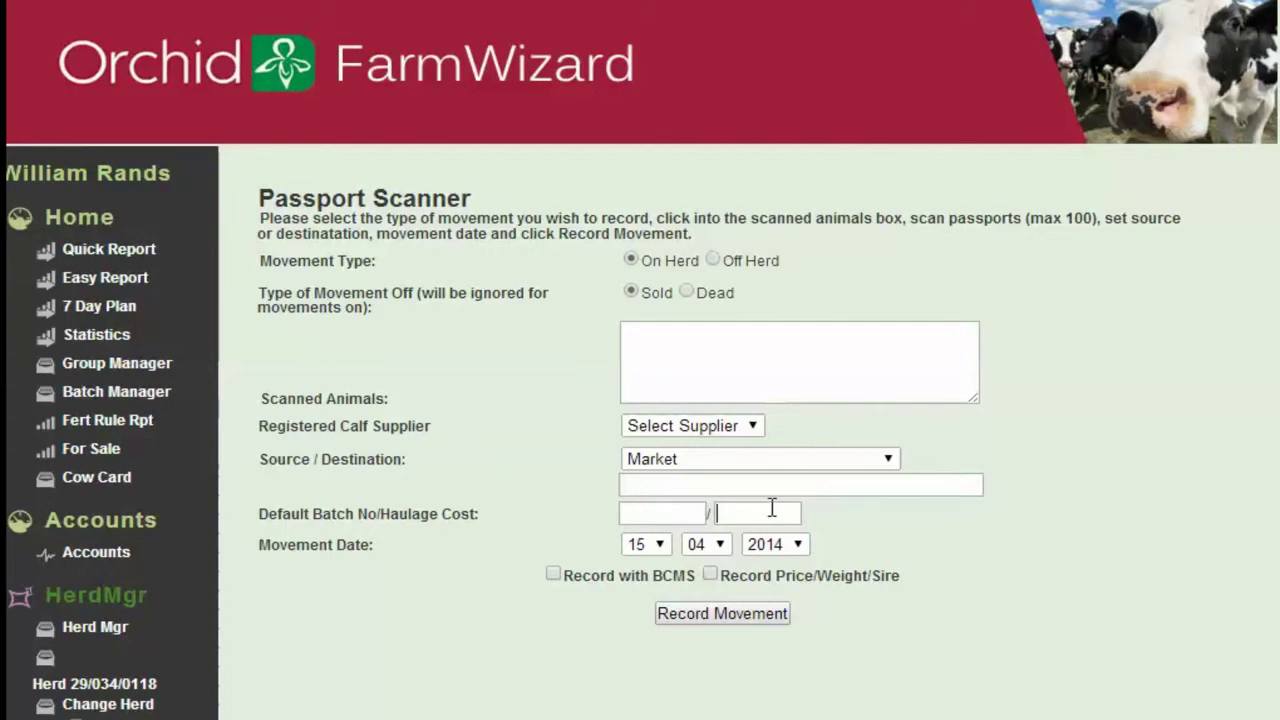
pyautogui.click(647, 548)
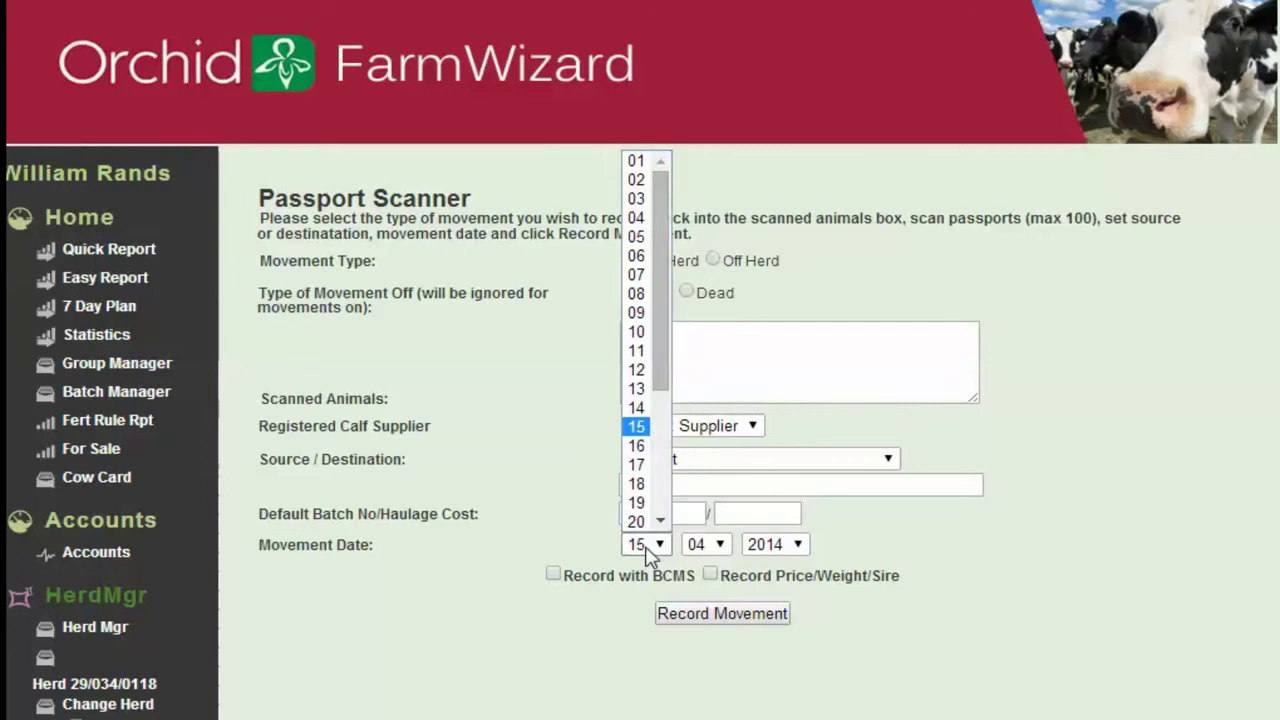
pyautogui.click(640, 428)
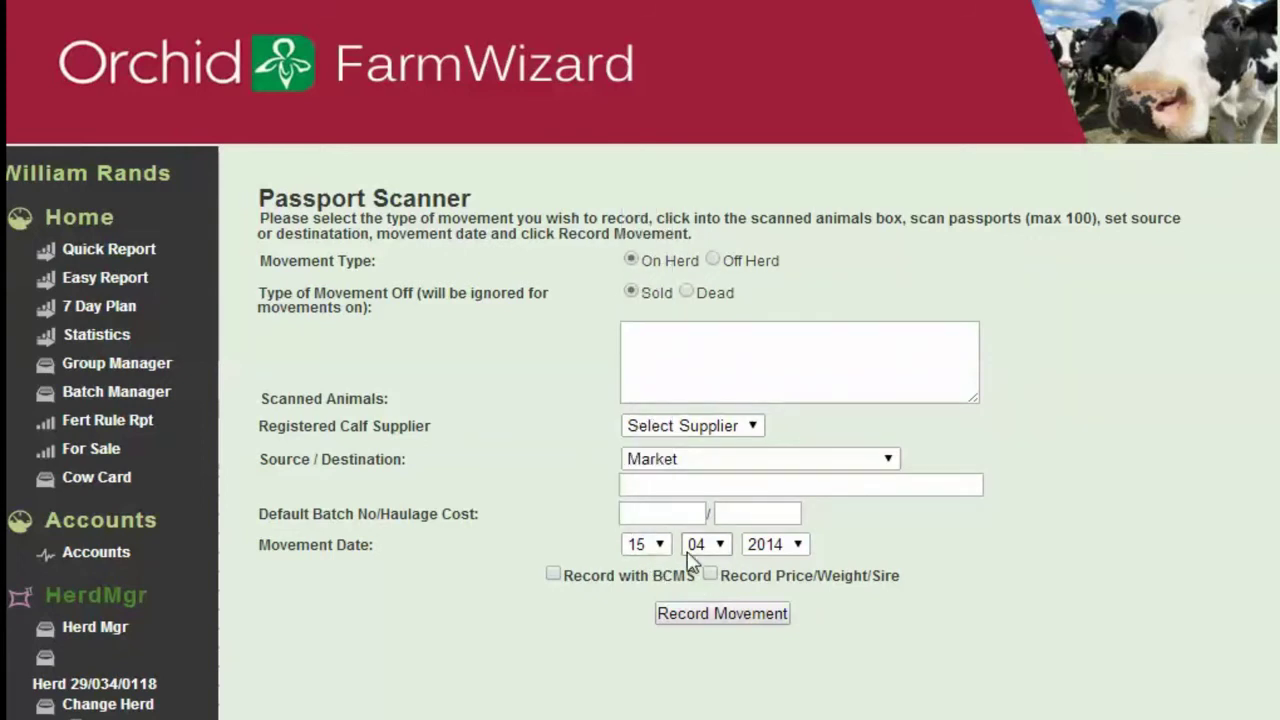
pyautogui.click(638, 334)
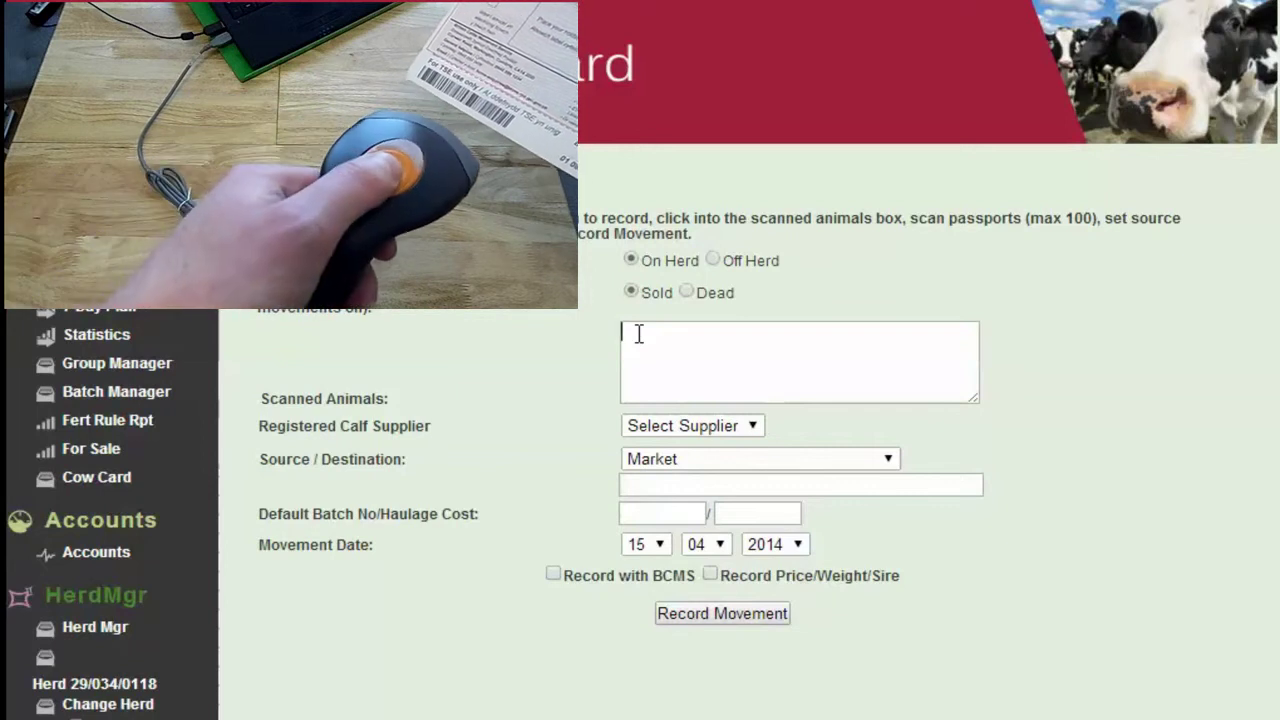
pyautogui.write('UK12345640001101082011MHF   01')
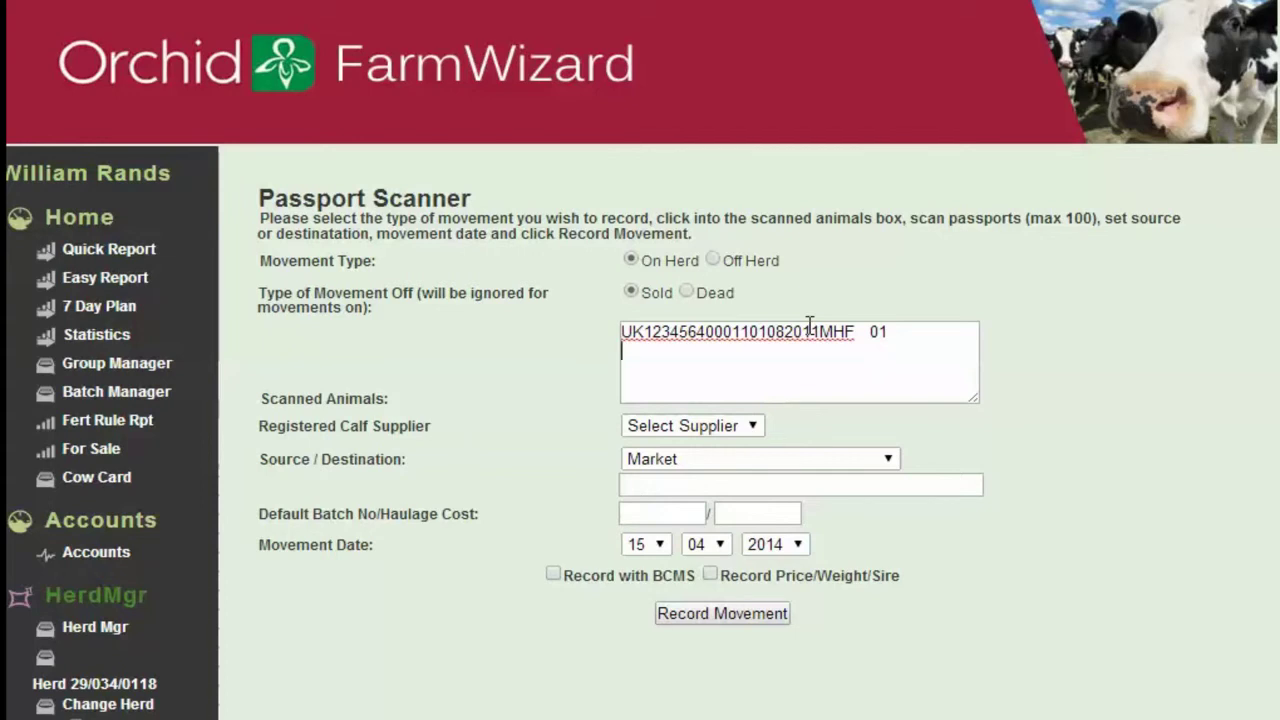
pyautogui.write('UK14002740026005062013FHF  01')
pyautogui.press('Return')
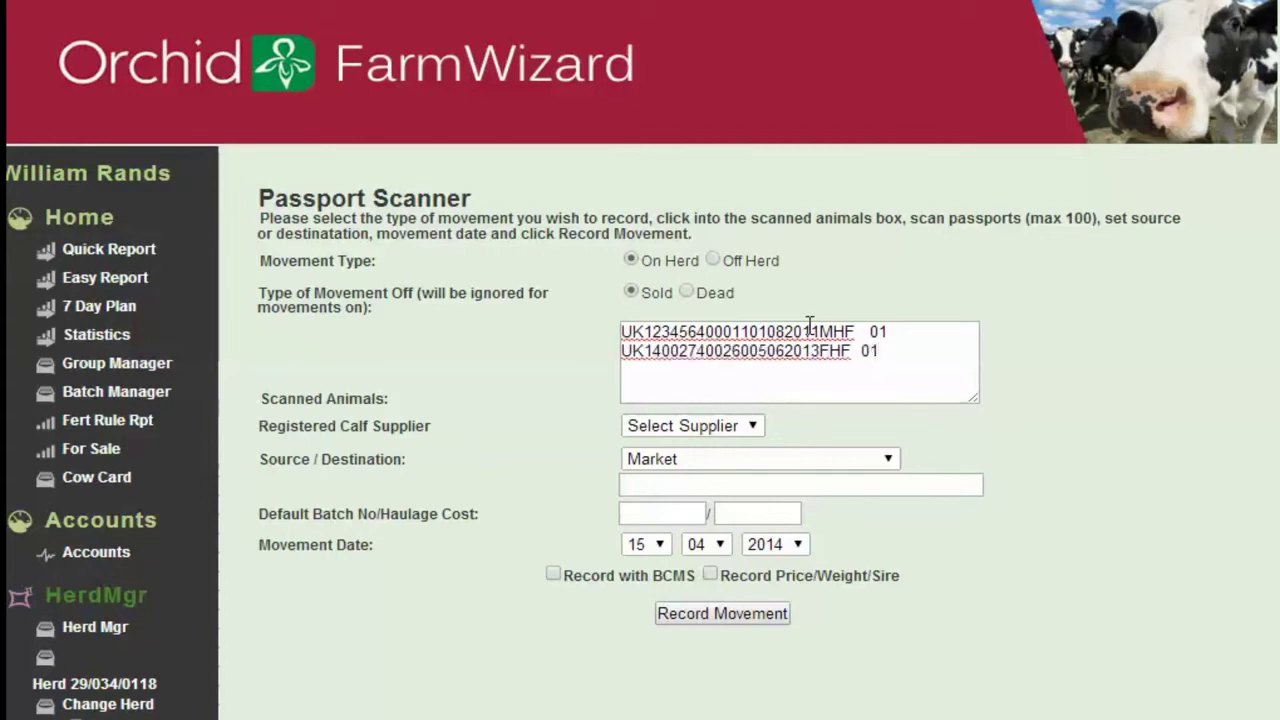
pyautogui.write('UK14002760026208032013FHF  01')
pyautogui.press('Return')
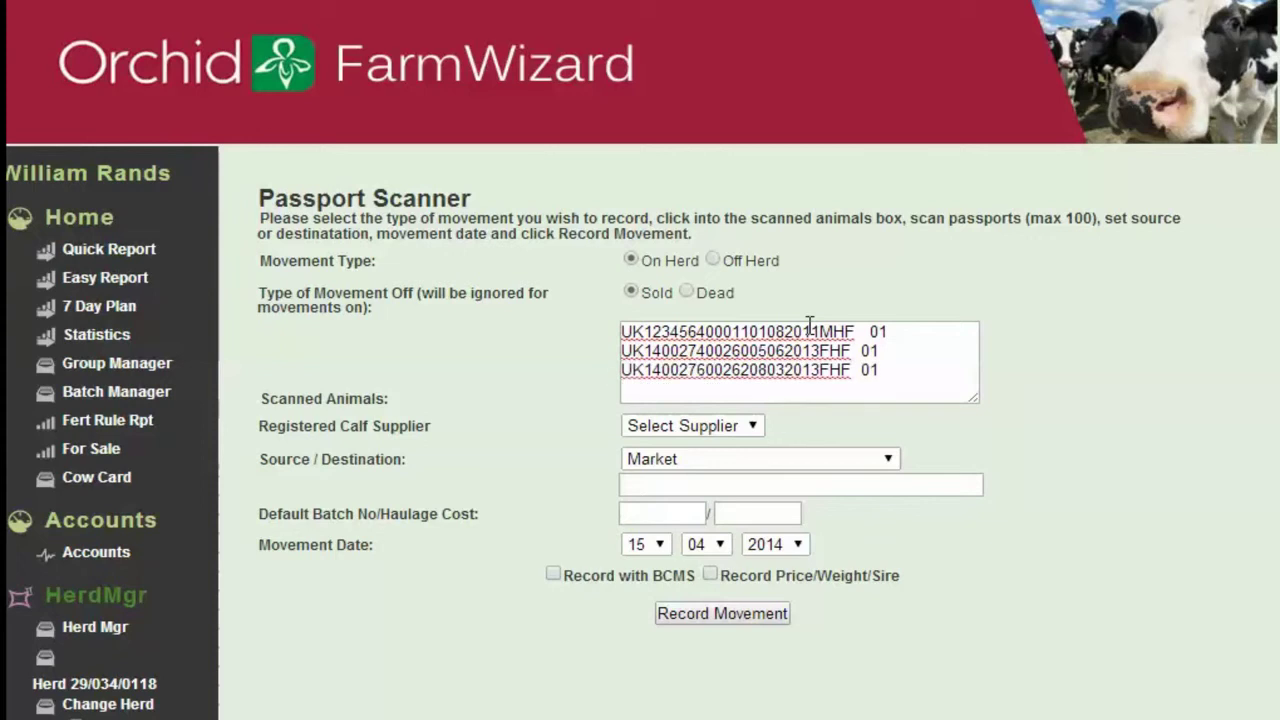
pyautogui.write('UK14002720026502042013MLIM 01')
pyautogui.press('Return')
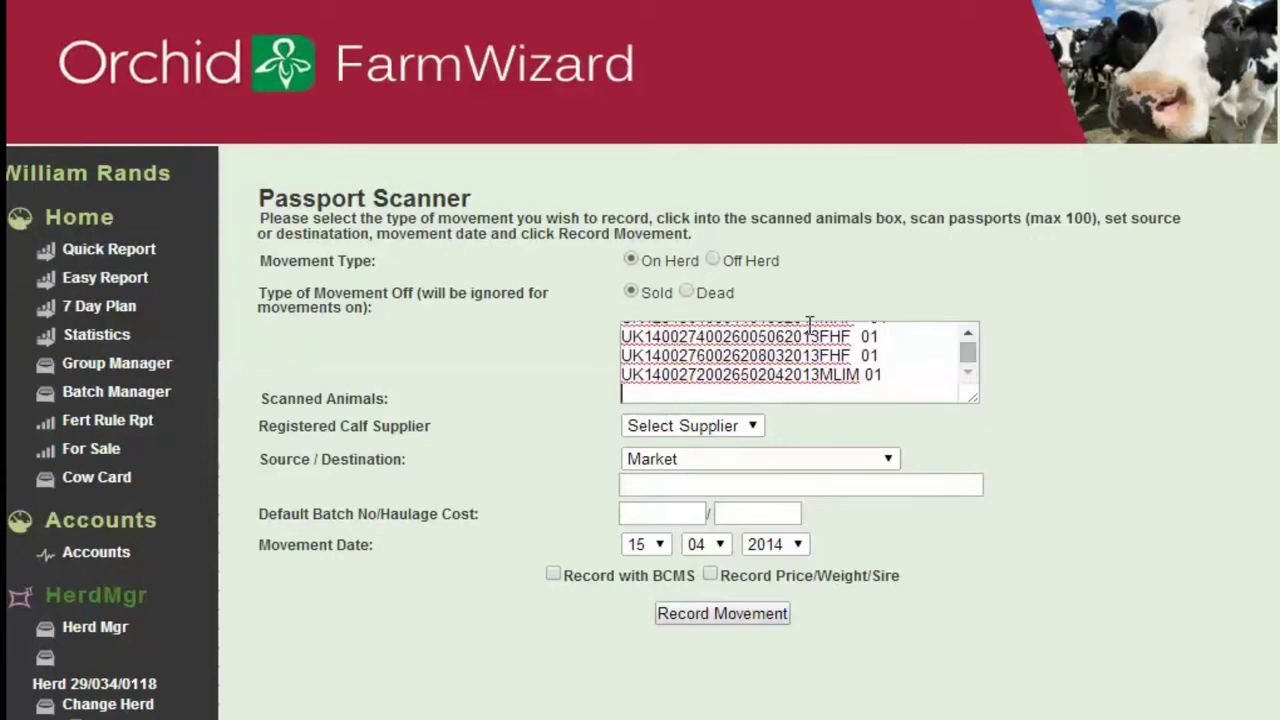
pyautogui.write('UK14002710027805032013FHF  01')
pyautogui.press('Return')
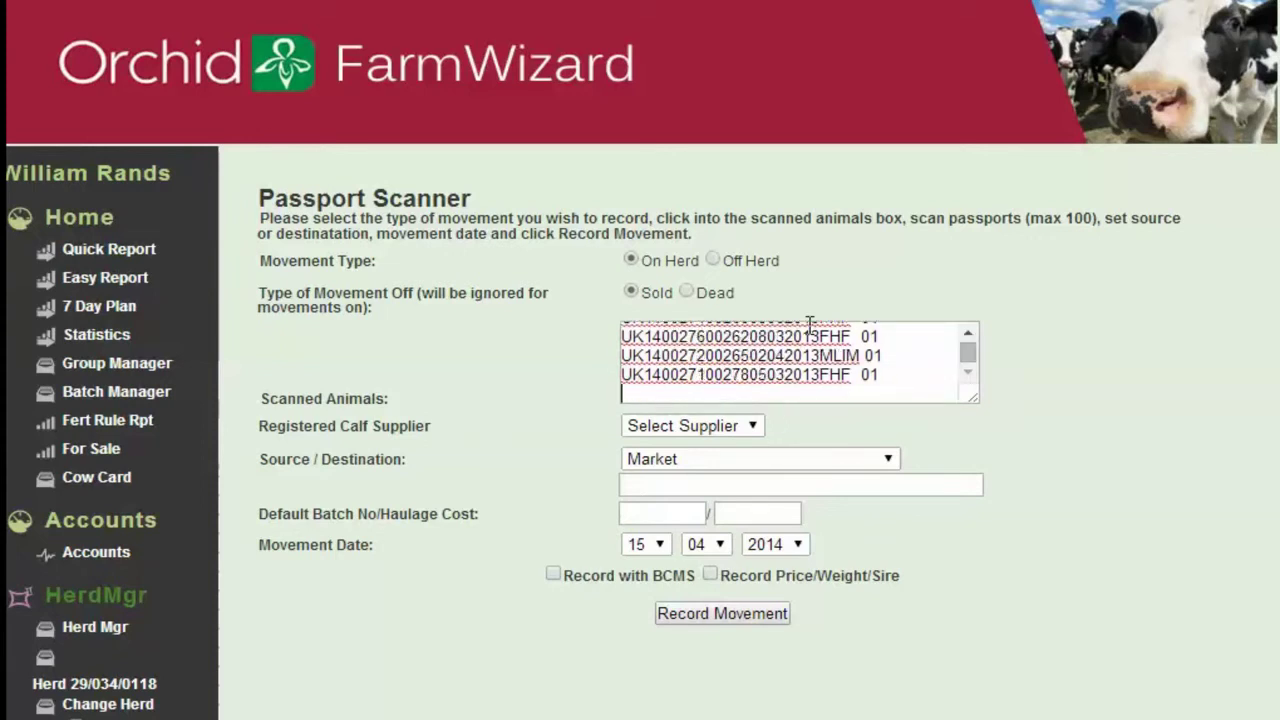
pyautogui.write('UK14002720027910042014MBRB 01')
pyautogui.press('Return')
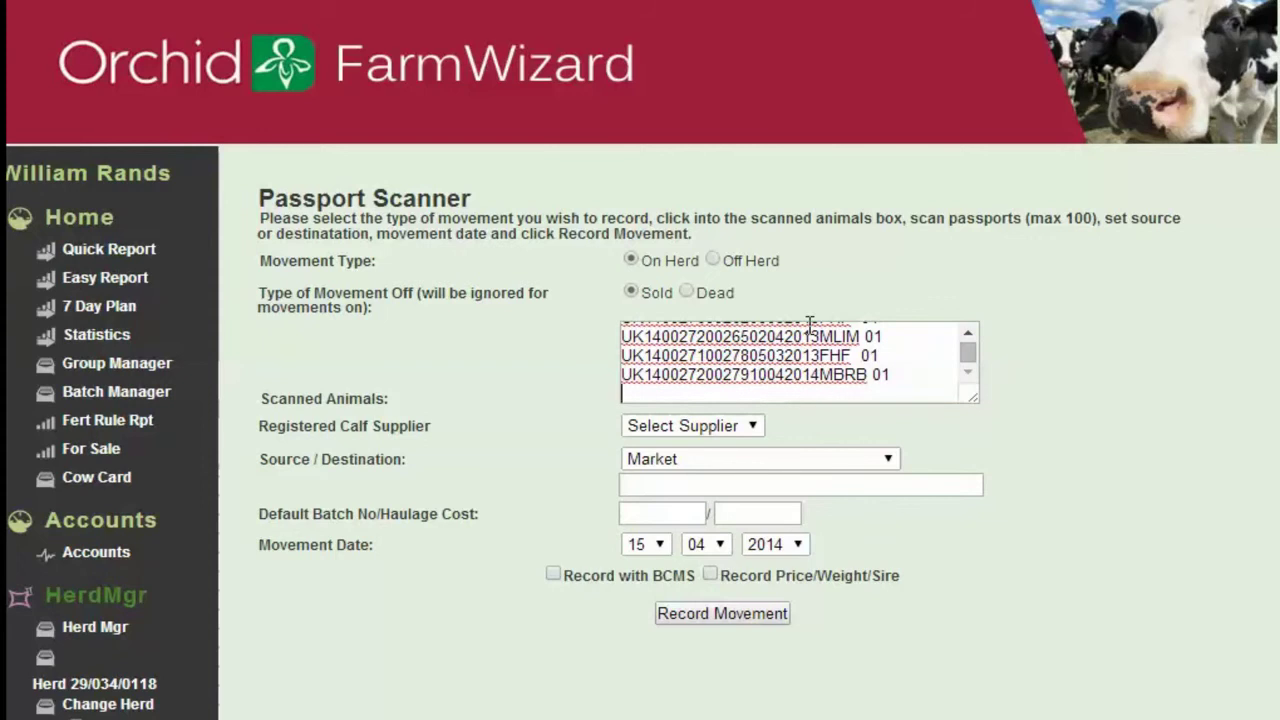
pyautogui.write('UK14002760028302042014MLIM 01')
pyautogui.press('Return')
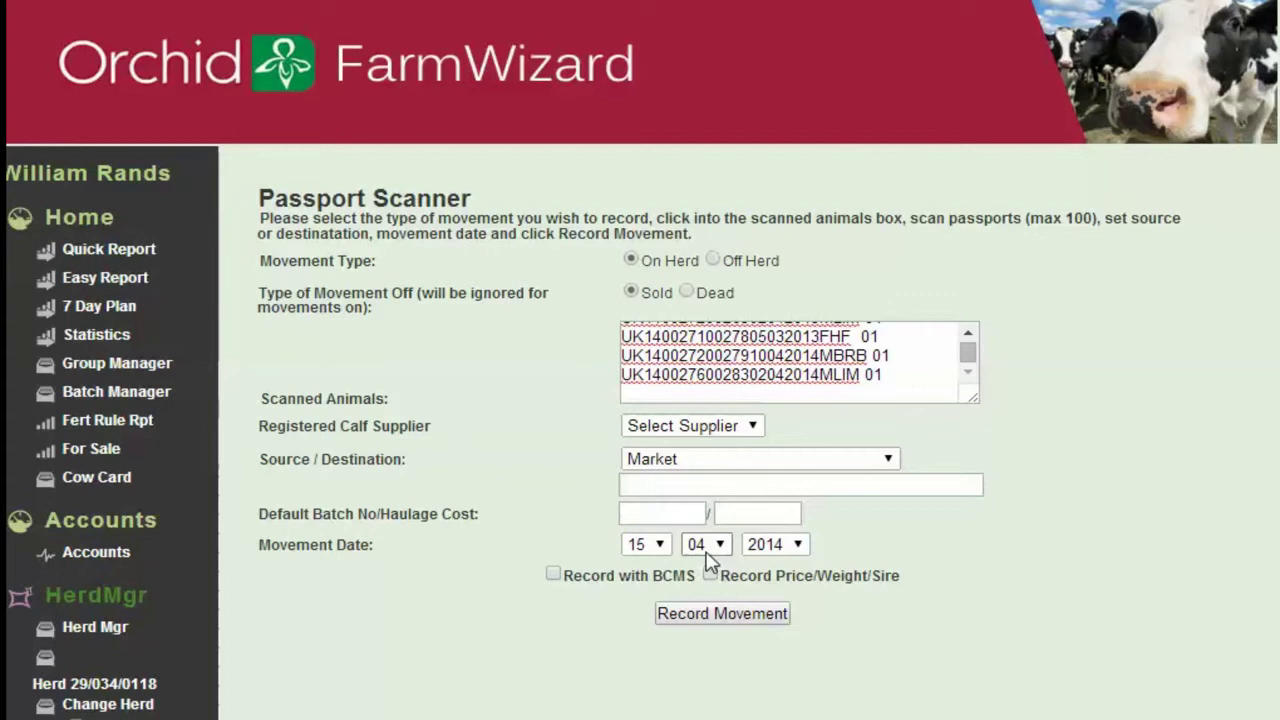
# Record the movement of the scanned animals with the Record with BCMS option enabled
pyautogui.click(556, 577)
pyautogui.click(747, 616)
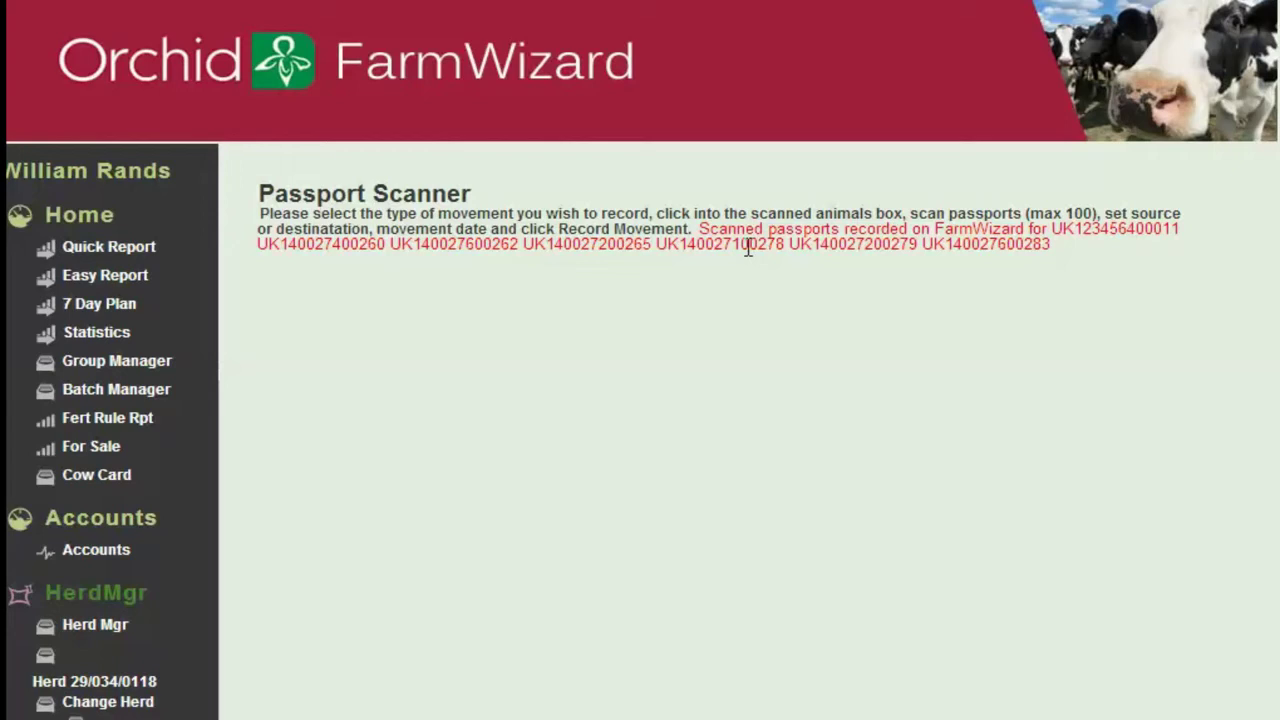
# Open the BCMS Interface's list of events not yet registered to check the recorded movements
pyautogui.scroll(-2, 222, 505)
pyautogui.scroll(-2, 226, 505)
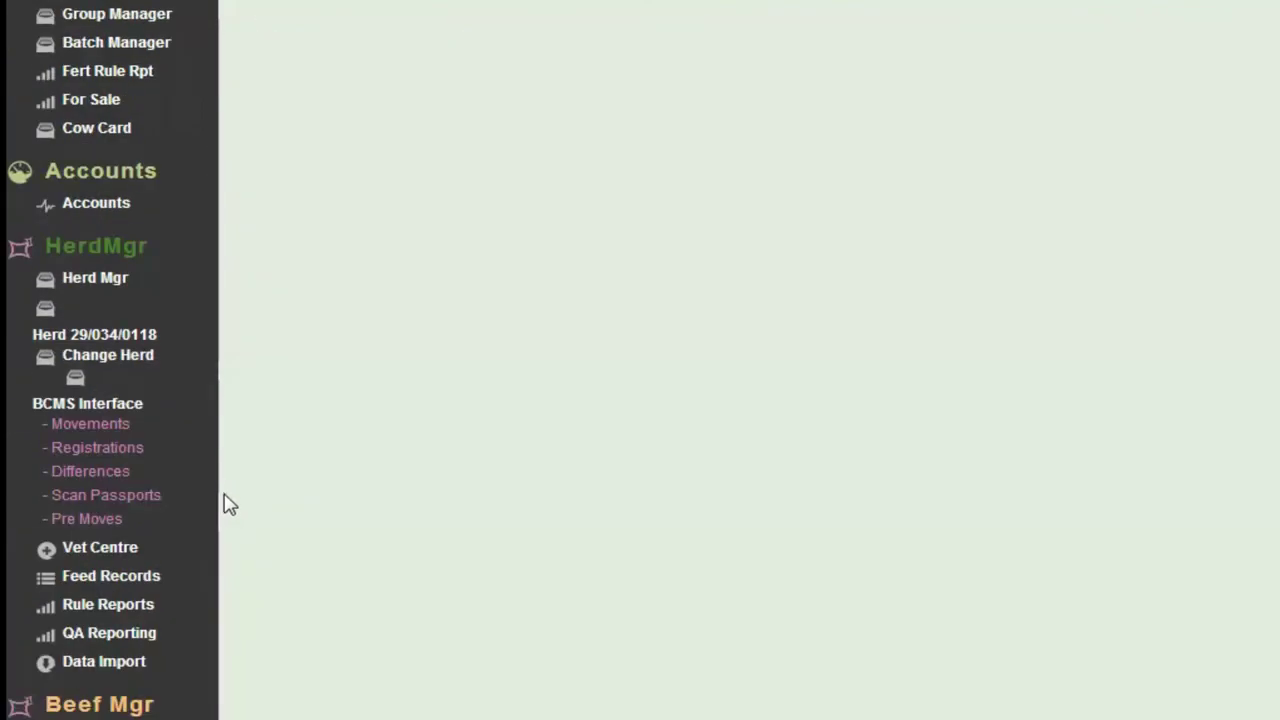
pyautogui.click(100, 406)
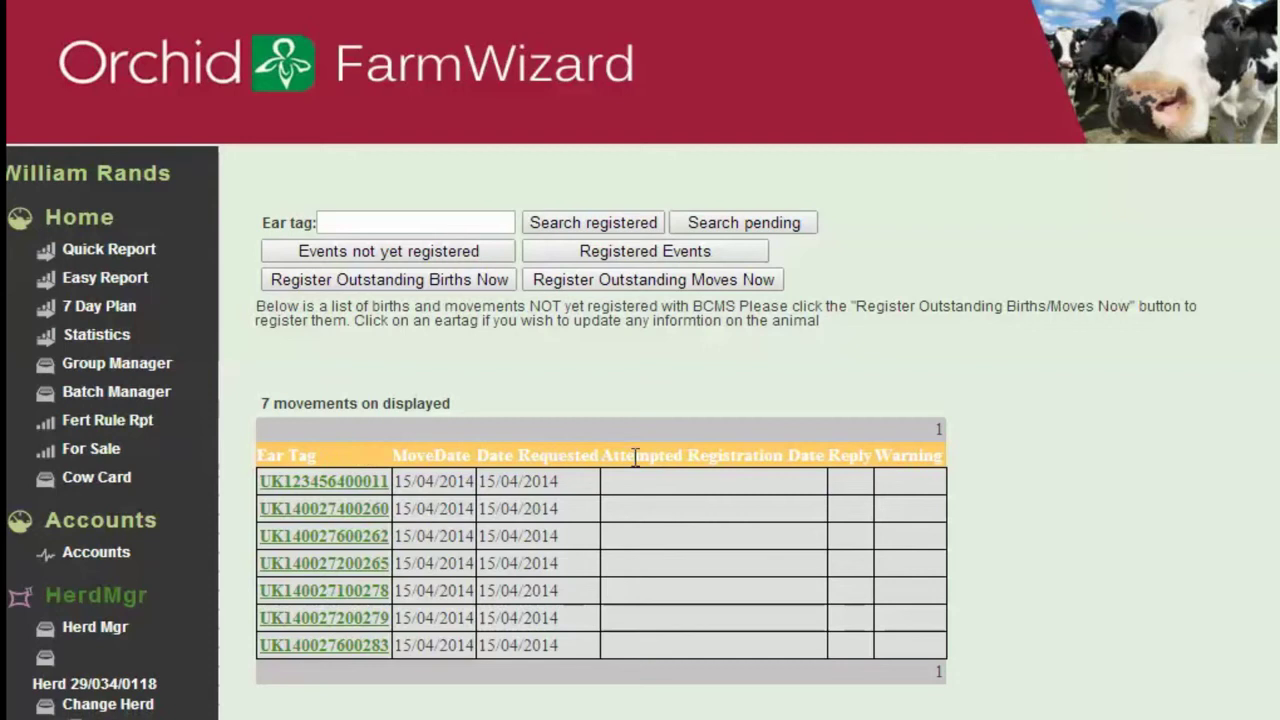
# Open the Herd Manager animal list and filter it to the Join/Move Date 15/04/2014
pyautogui.scroll(-1, 634, 463)
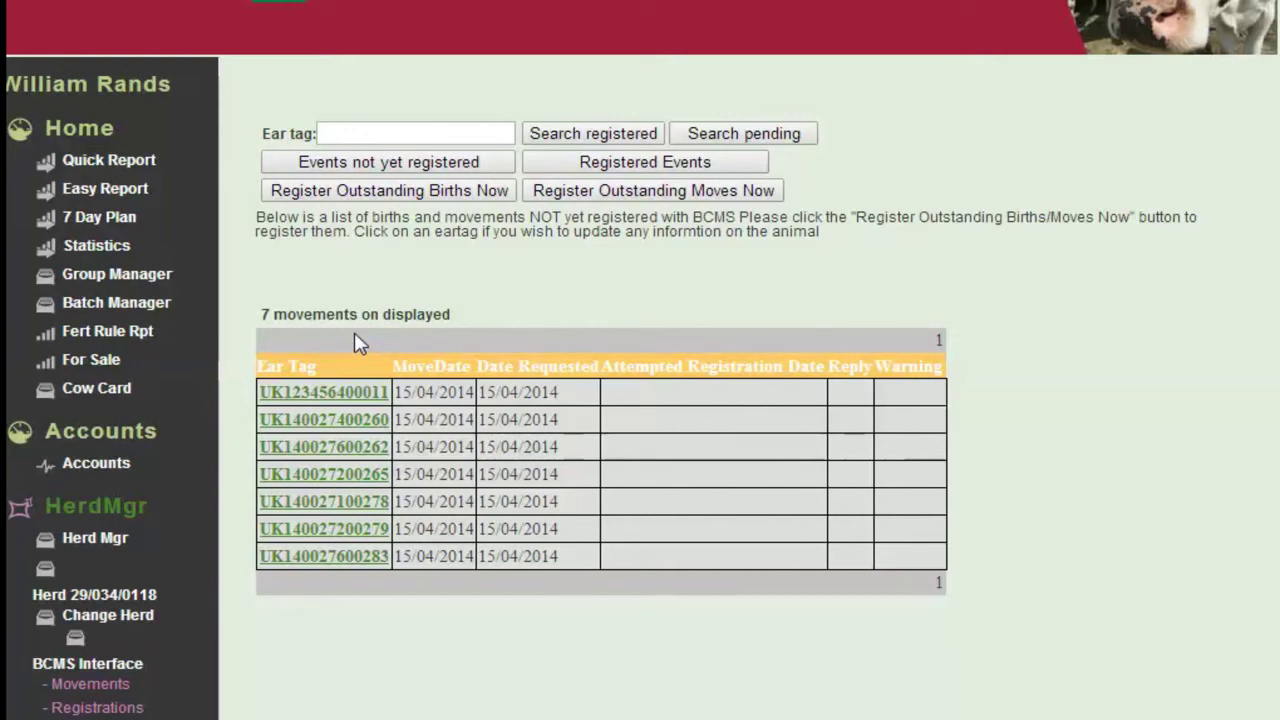
pyautogui.click(150, 301)
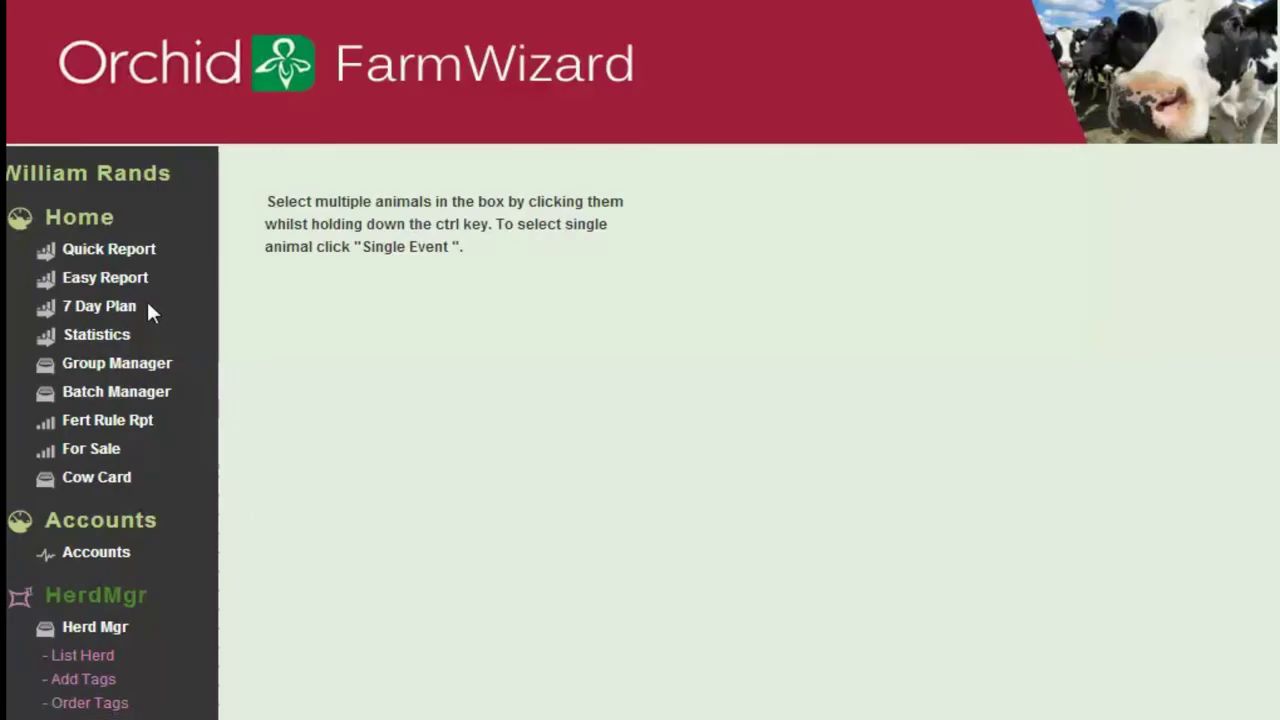
pyautogui.scroll(-1, 941, 472)
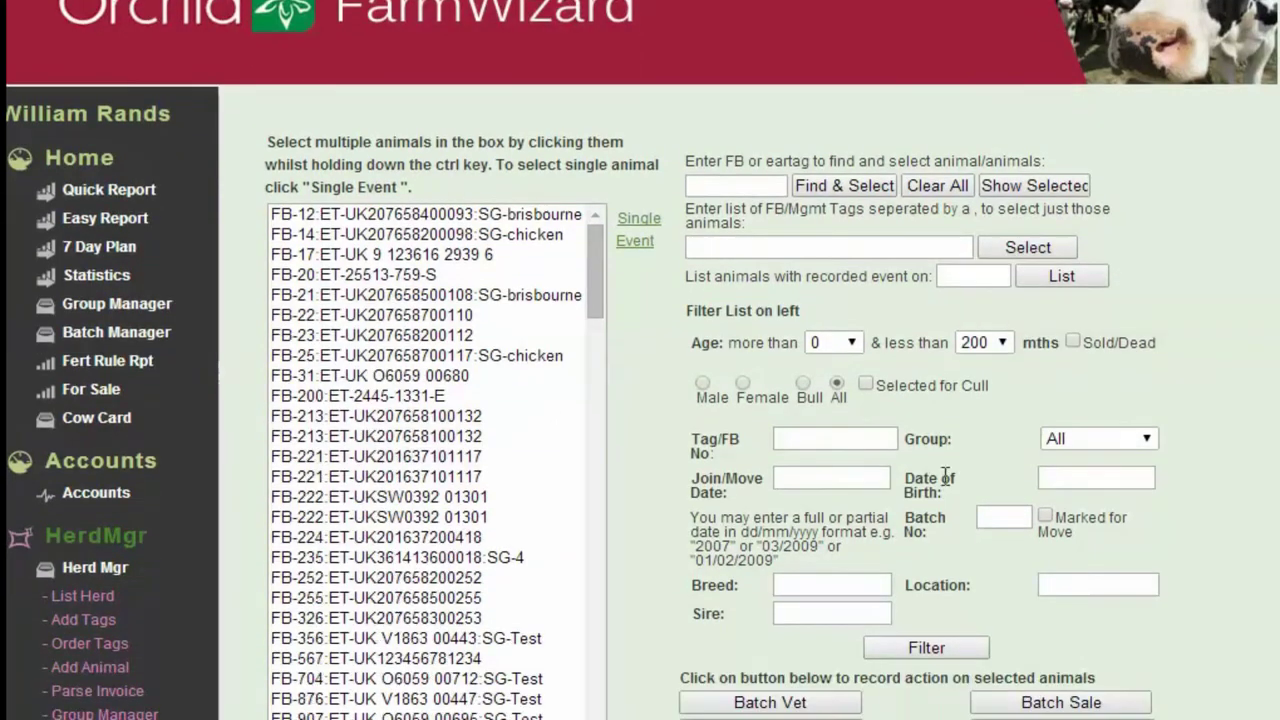
pyautogui.scroll(-2, 941, 472)
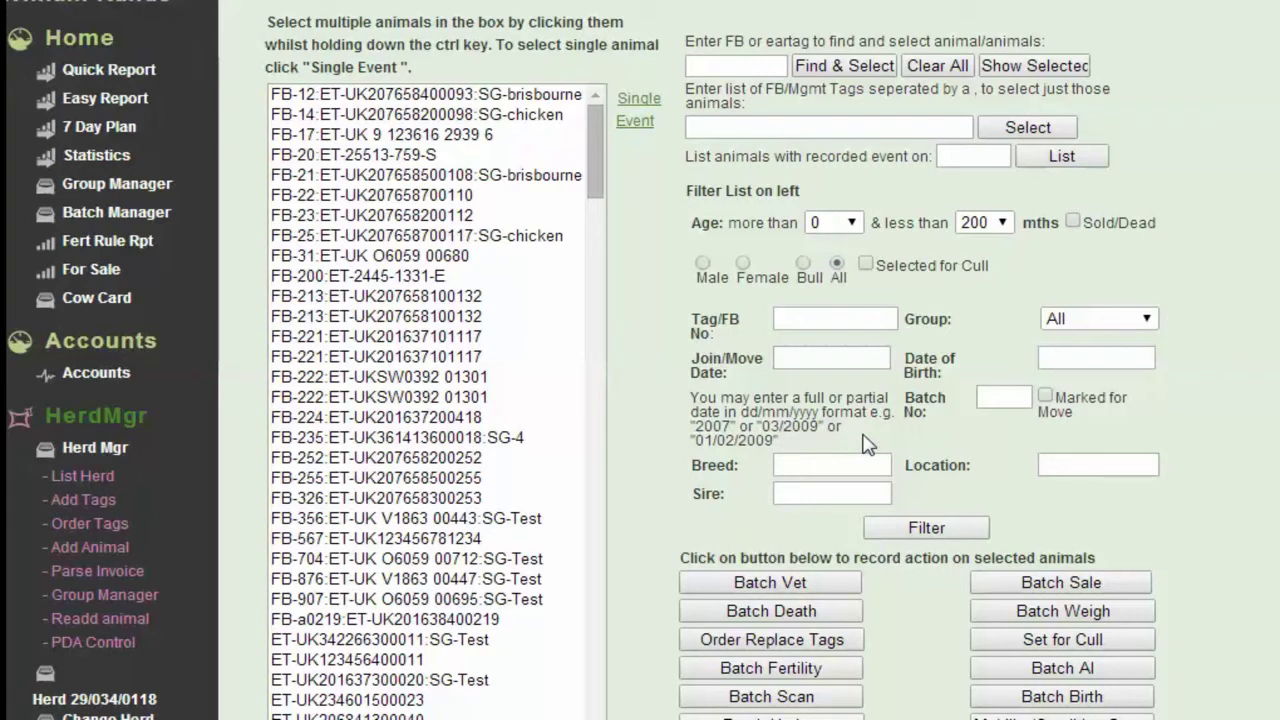
pyautogui.click(805, 358)
pyautogui.write('15/04/2014')
pyautogui.click(926, 528)
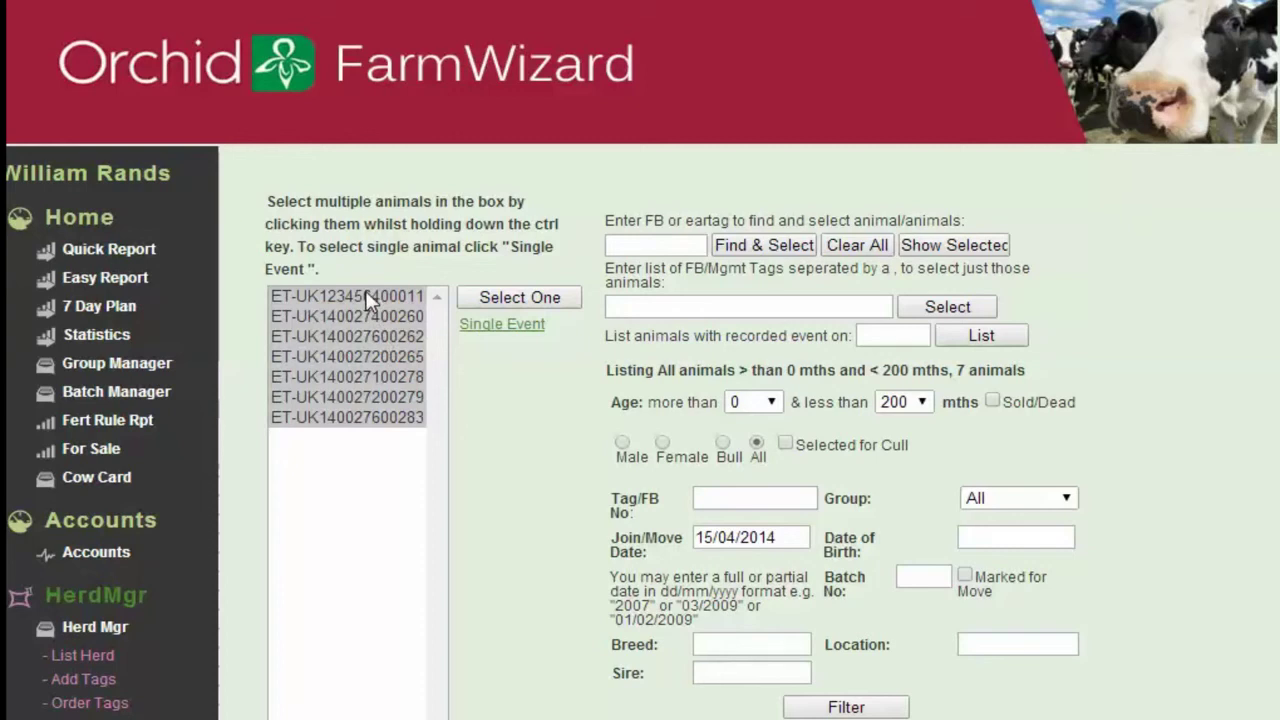
# Start a batch vet treatment for the filtered animals with quantity 15 of cymectin, batch number 3344678
pyautogui.scroll(-3, 562, 448)
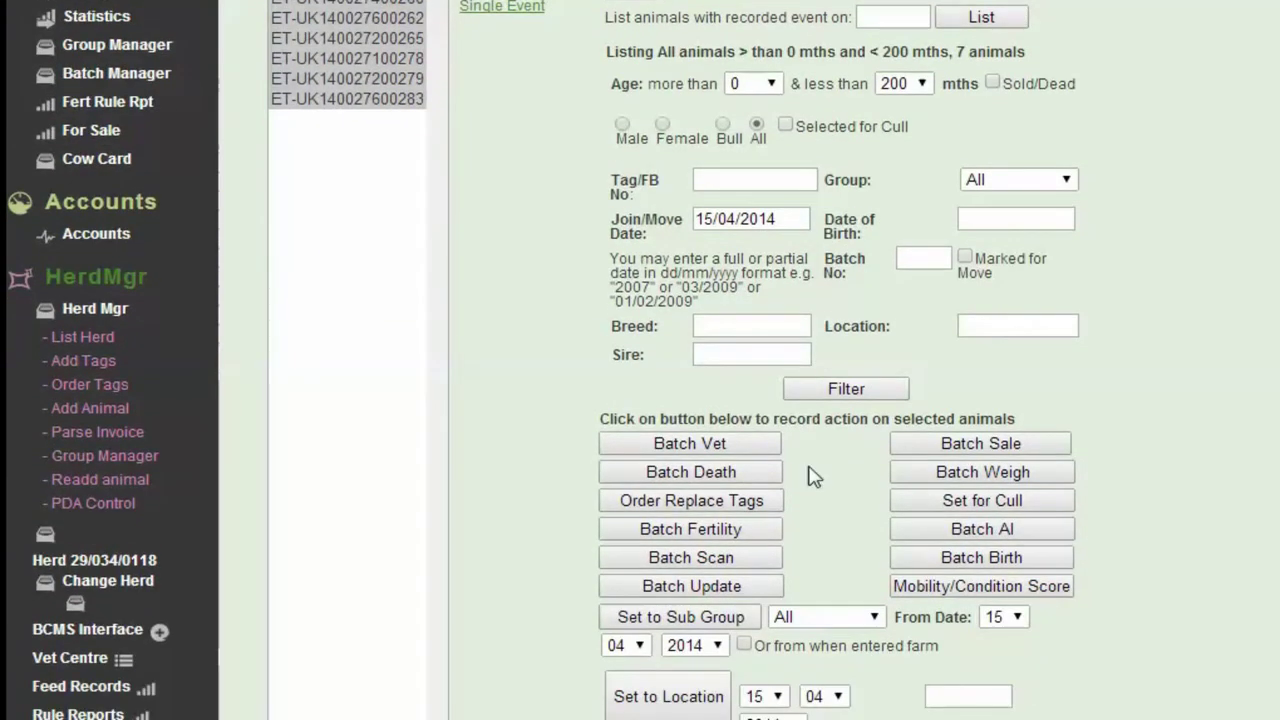
pyautogui.click(716, 452)
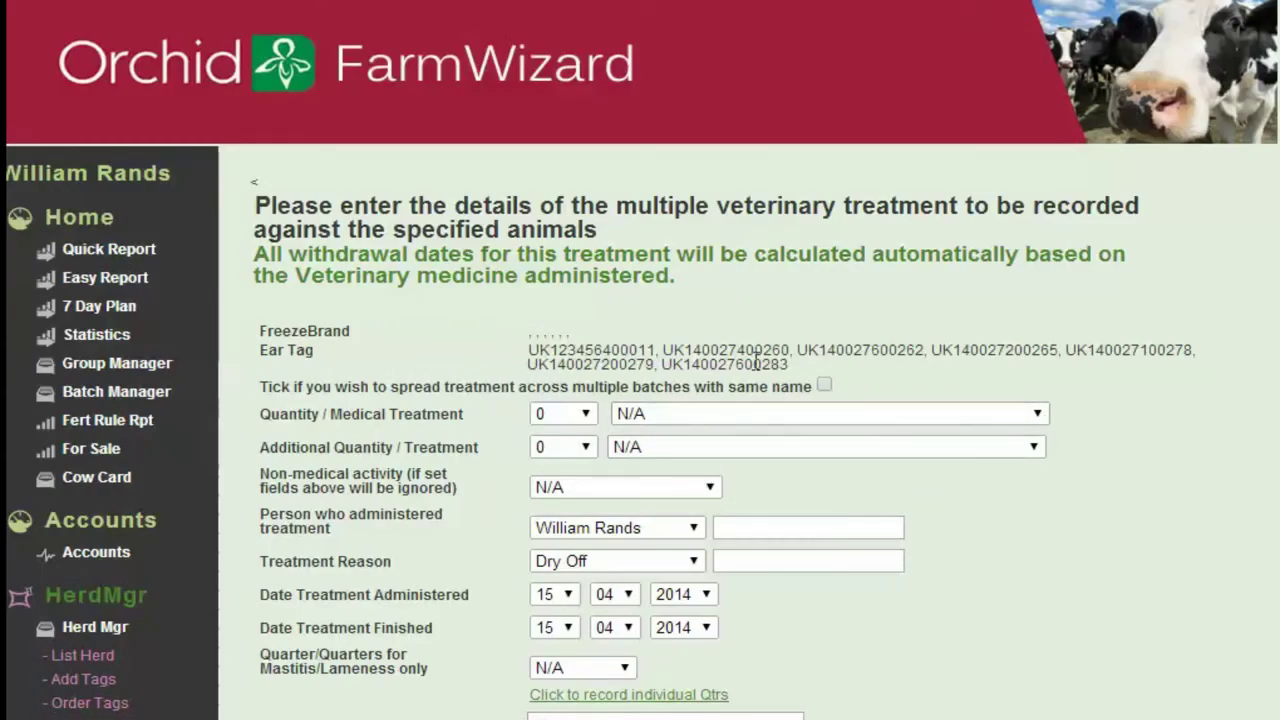
pyautogui.click(1037, 414)
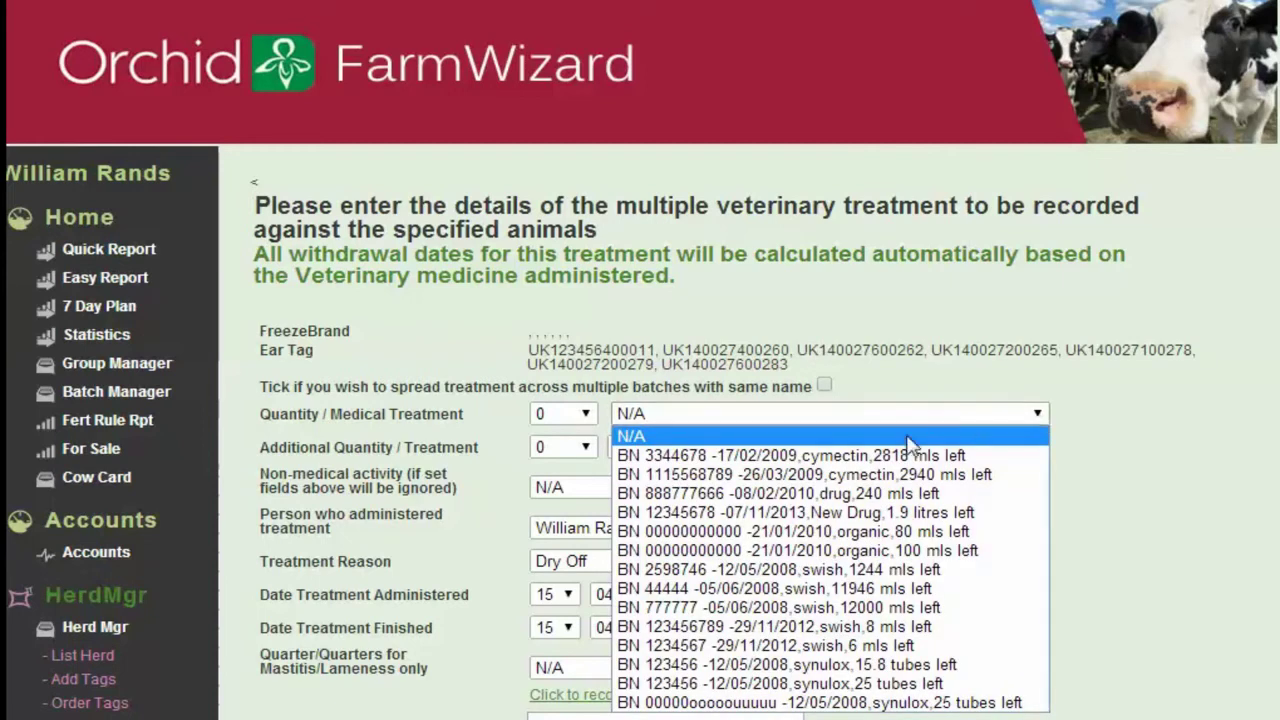
pyautogui.click(866, 456)
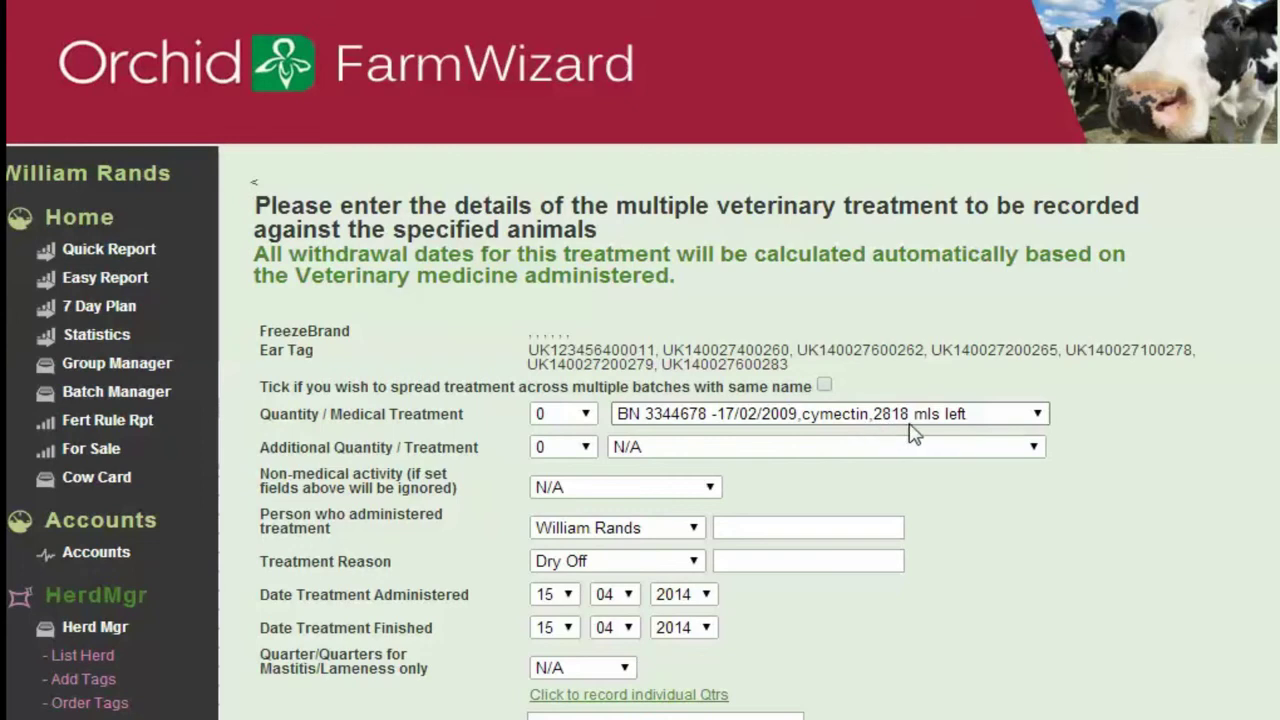
pyautogui.click(588, 415)
pyautogui.moveTo(586, 60); pyautogui.dragTo(629, 129)
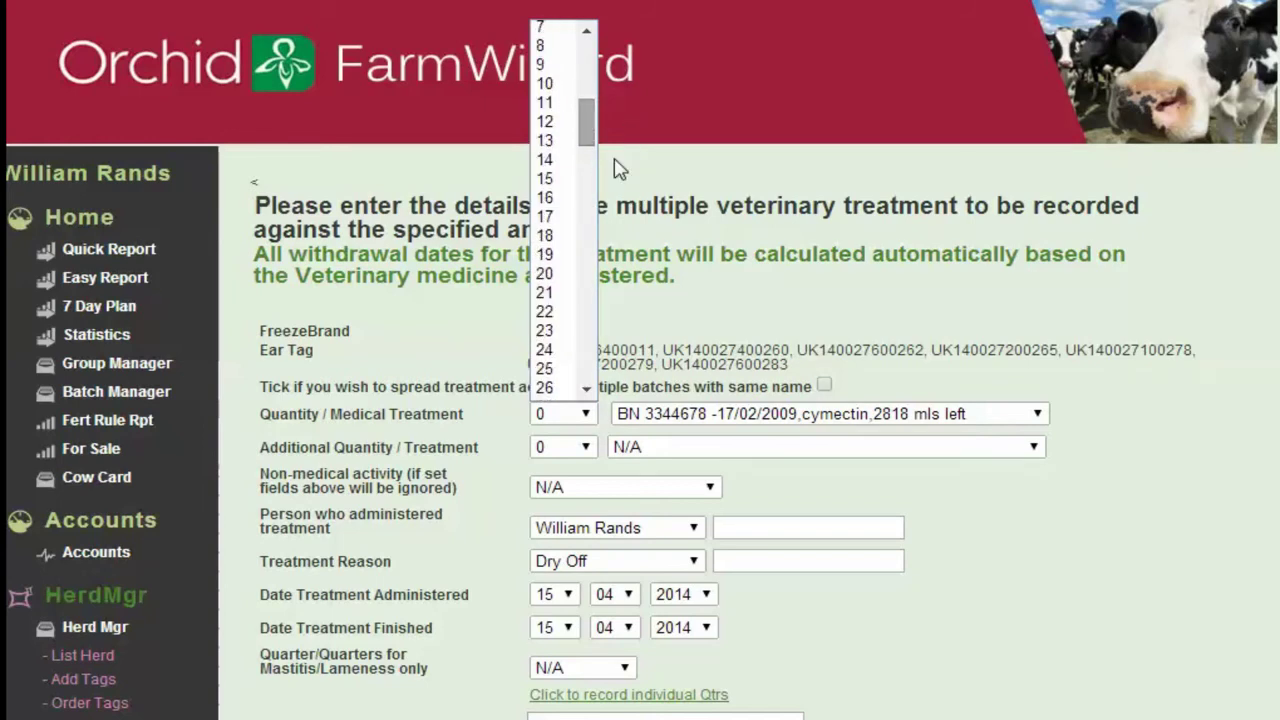
pyautogui.click(543, 178)
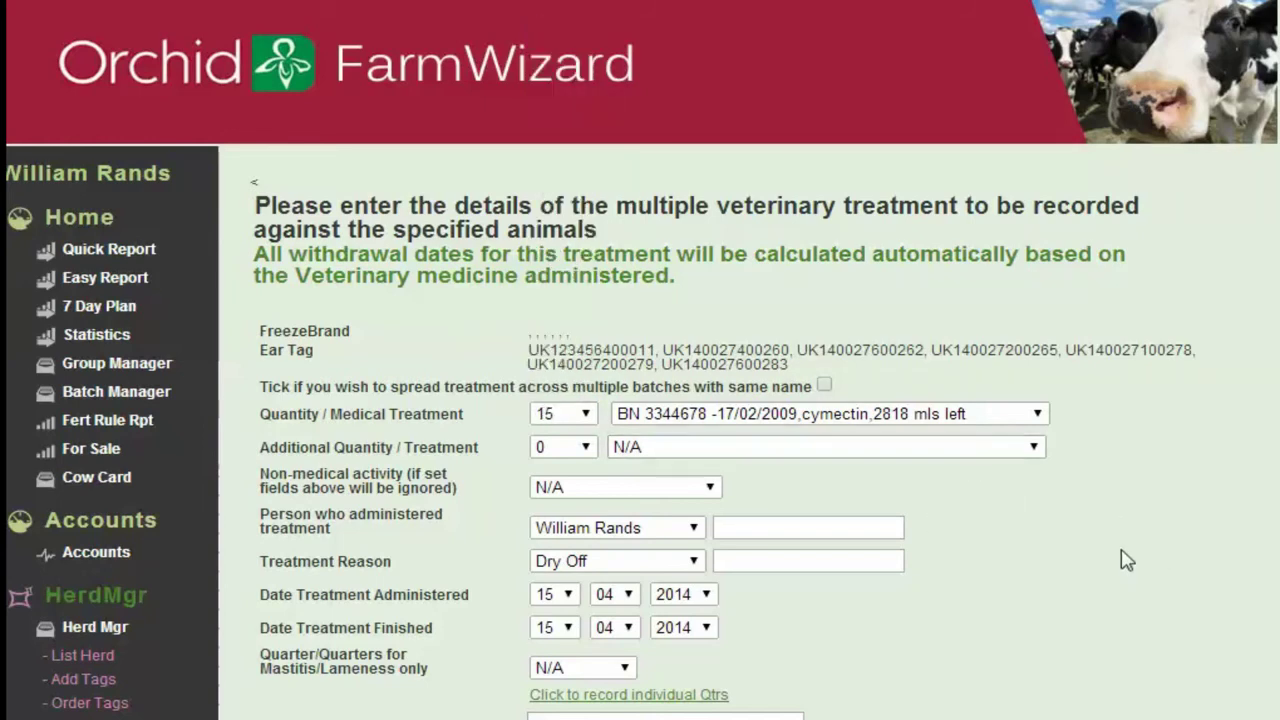
# Set the treatment reason to Vaccinatation and add the treatment entry, accepting today's date
pyautogui.scroll(-1, 1106, 545)
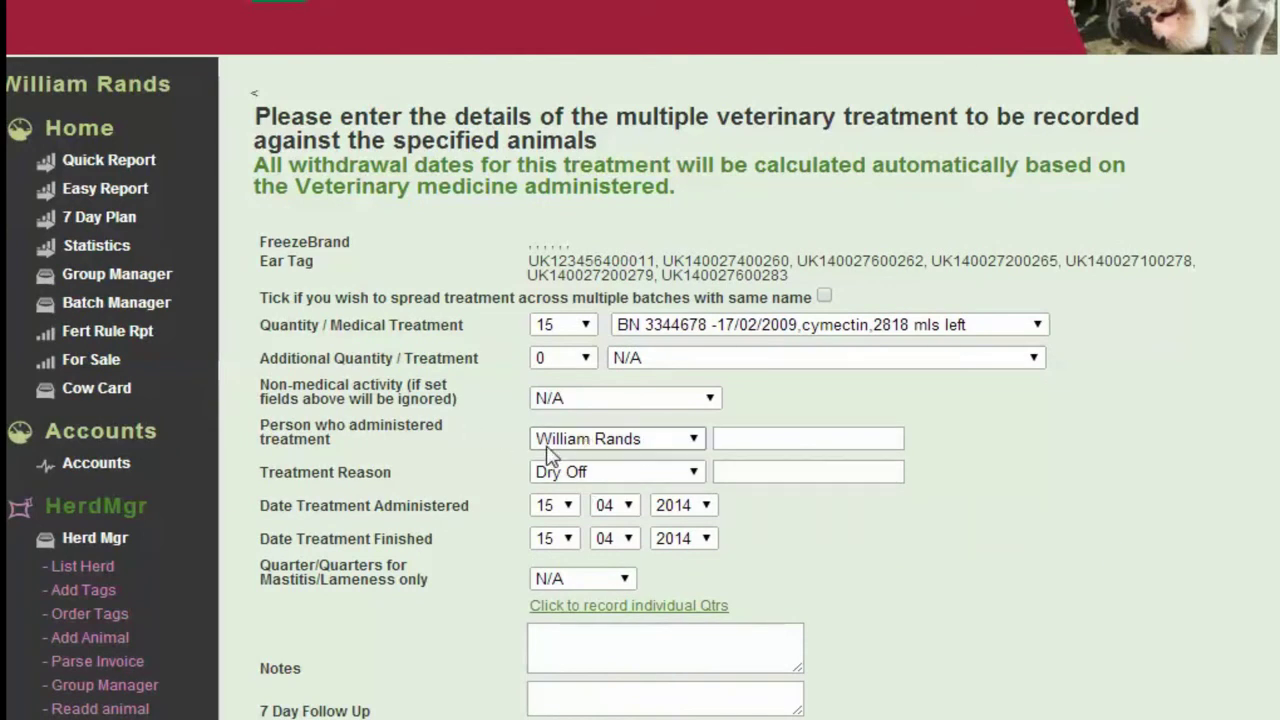
pyautogui.click(695, 474)
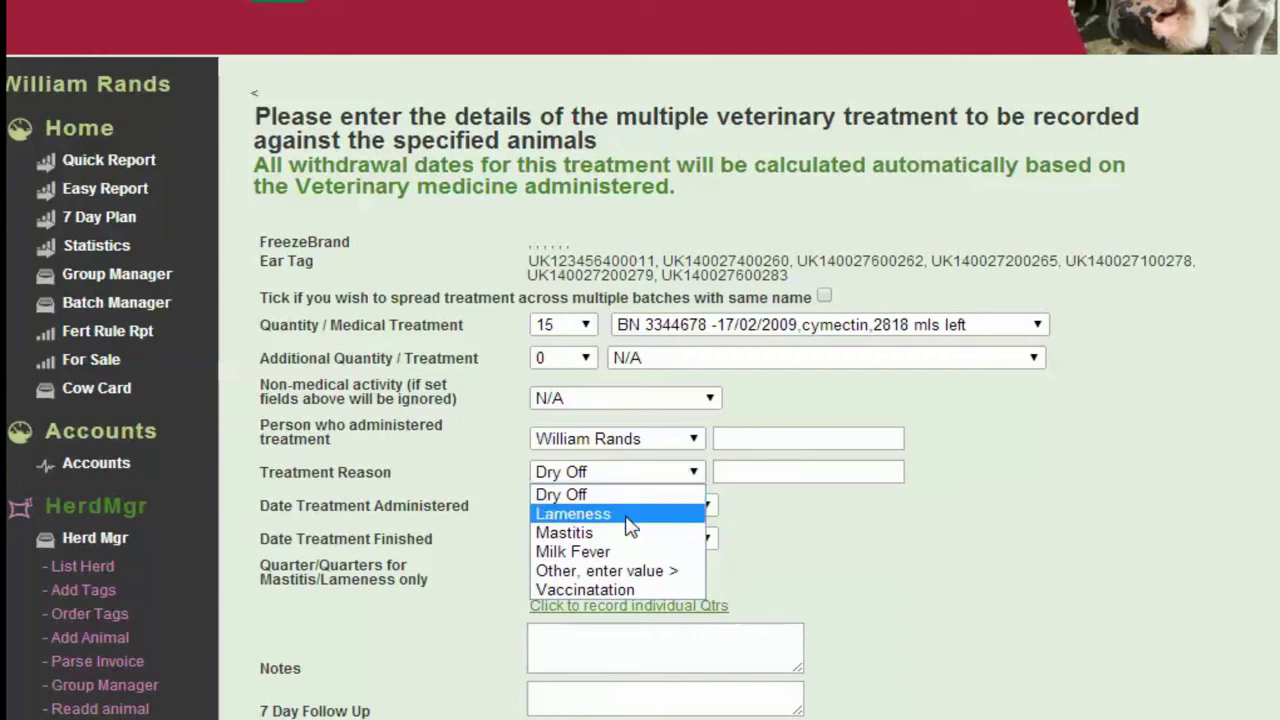
pyautogui.click(630, 590)
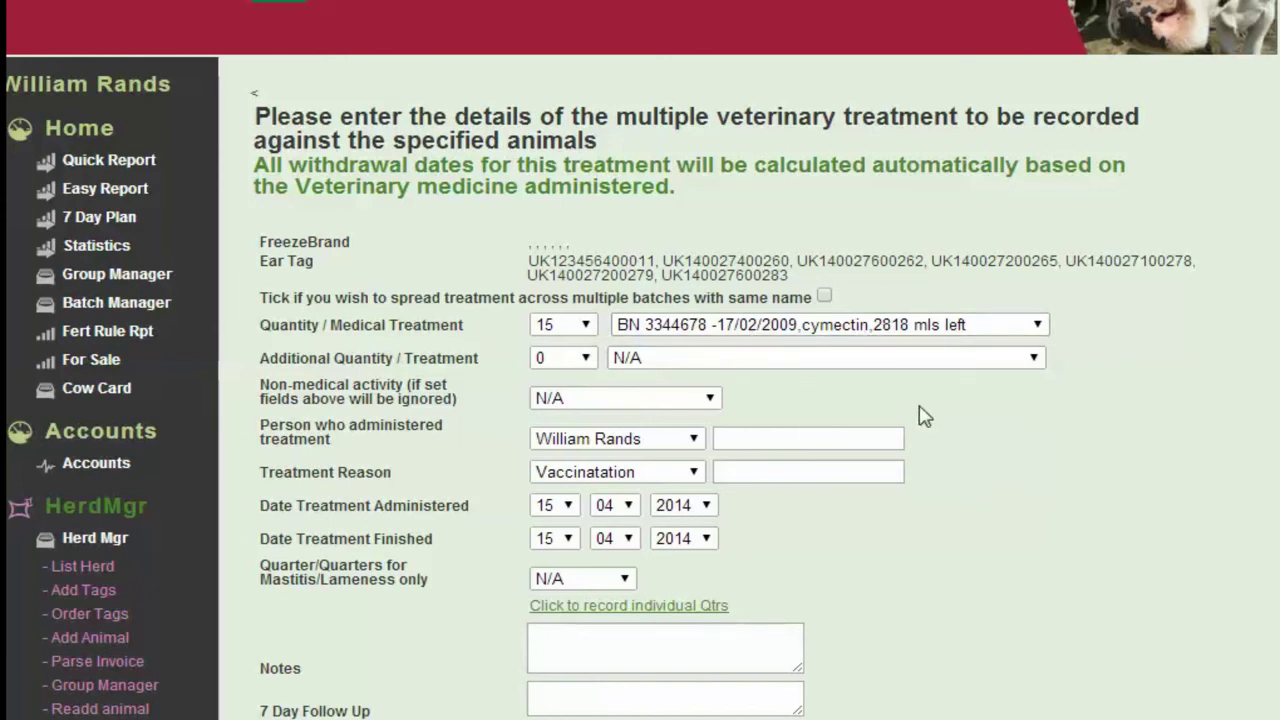
pyautogui.scroll(-1, 925, 417)
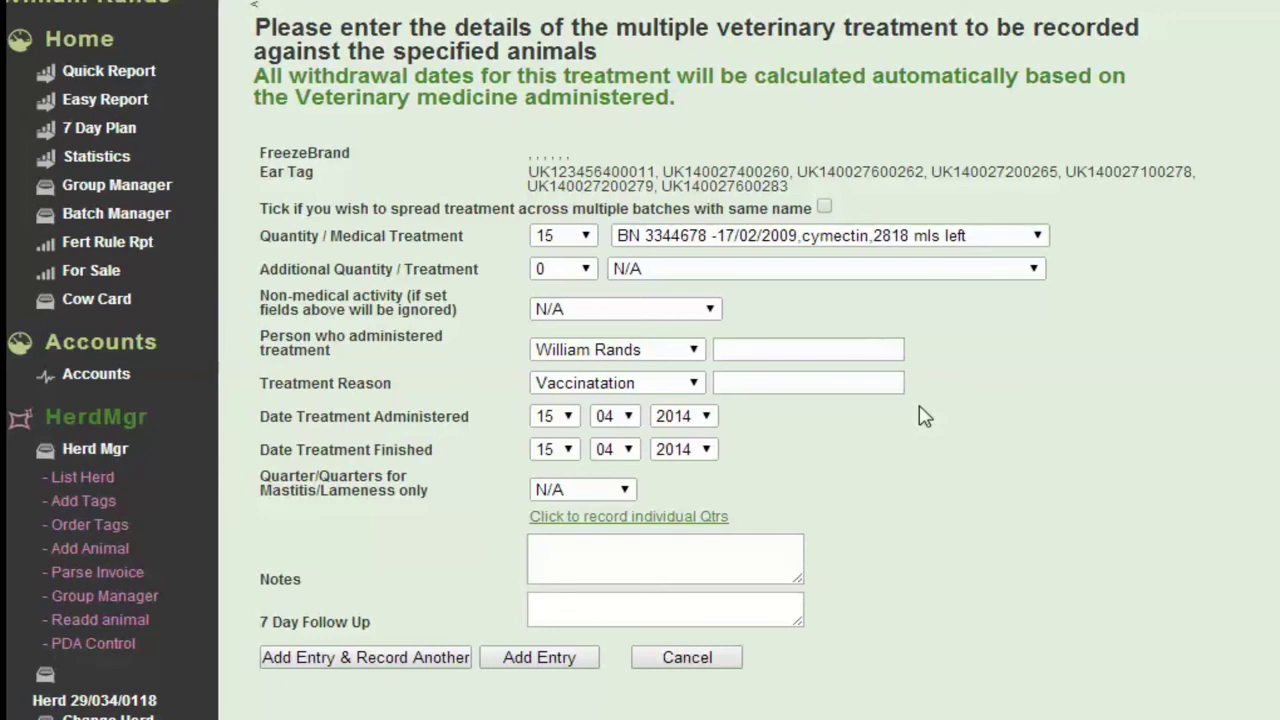
pyautogui.scroll(-1, 925, 417)
pyautogui.click(615, 505)
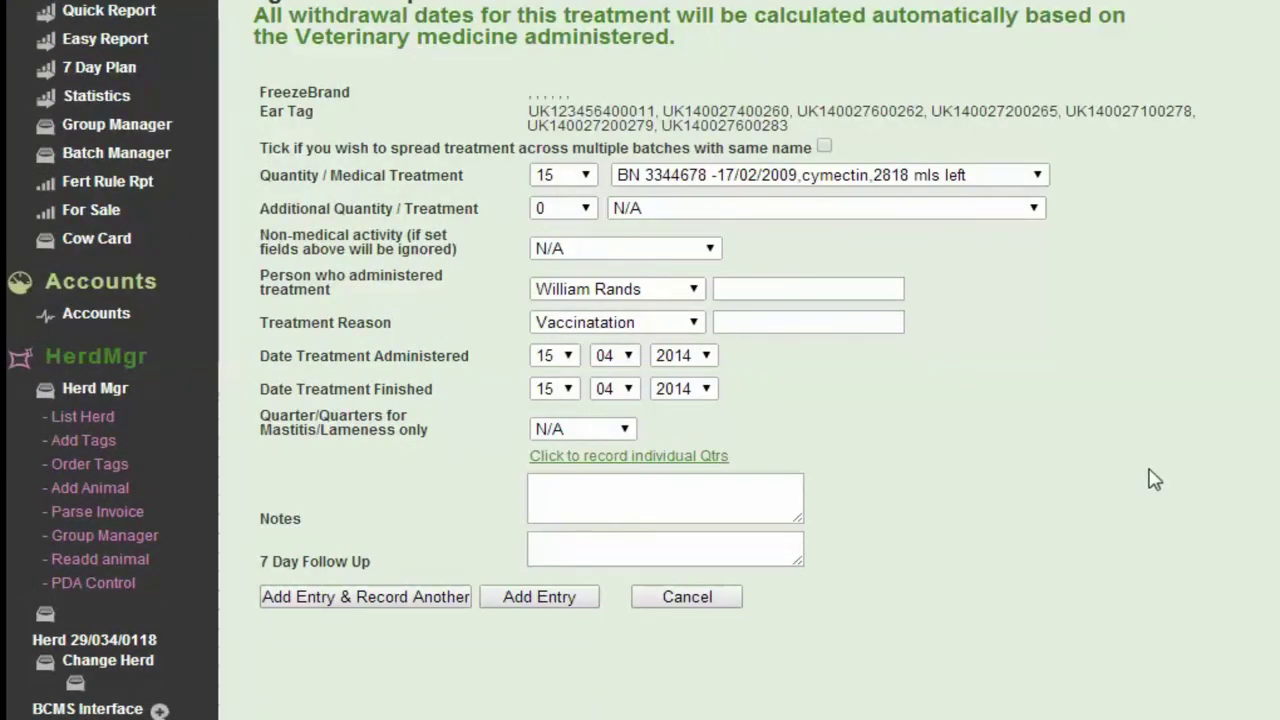
pyautogui.click(525, 600)
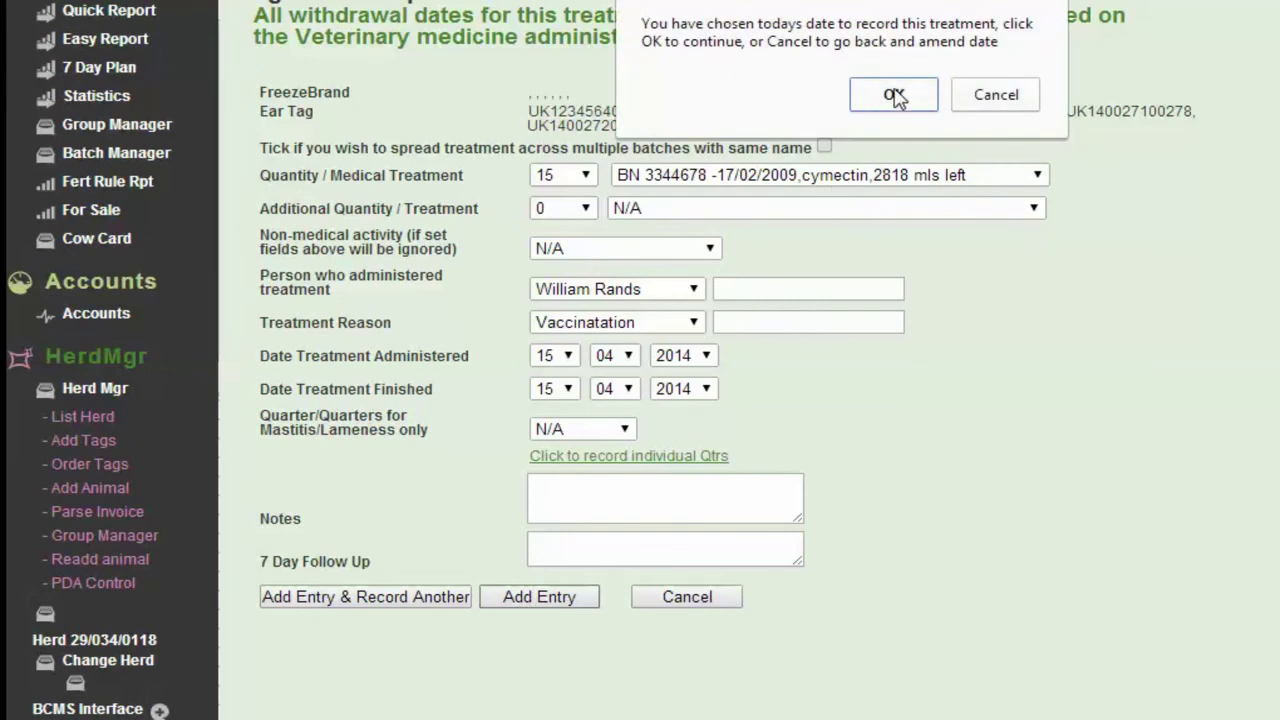
pyautogui.click(896, 95)
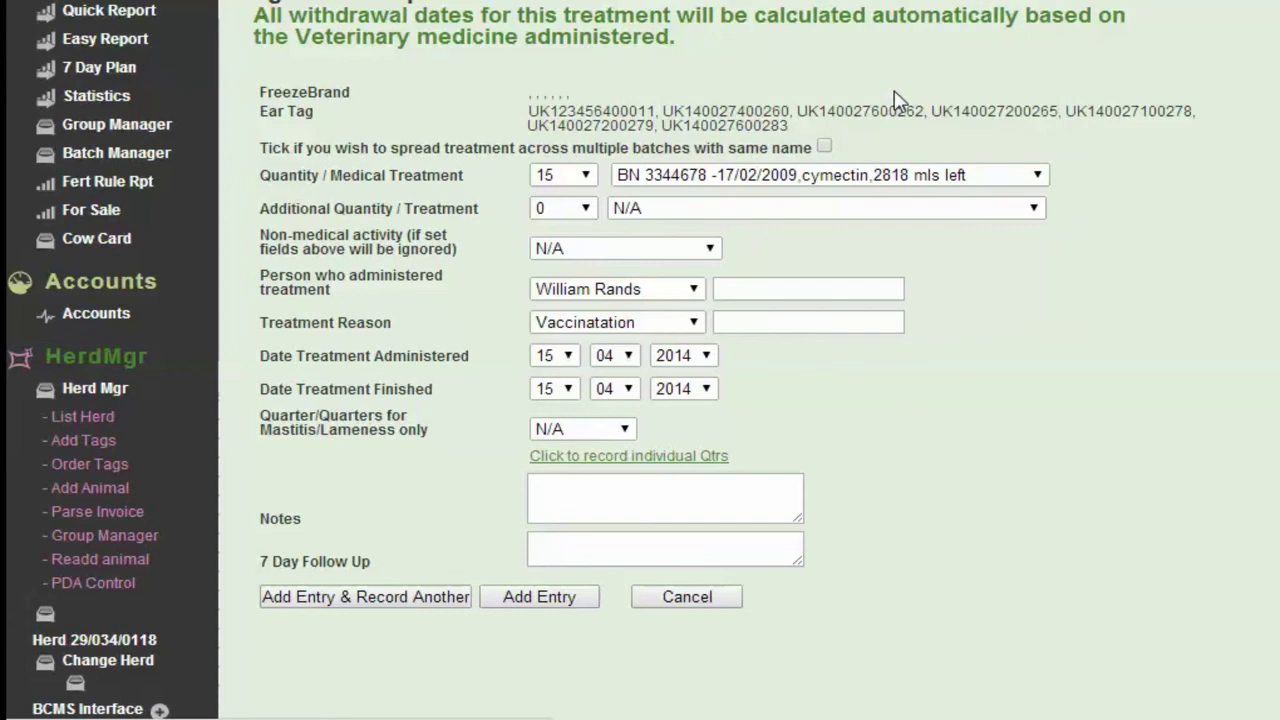